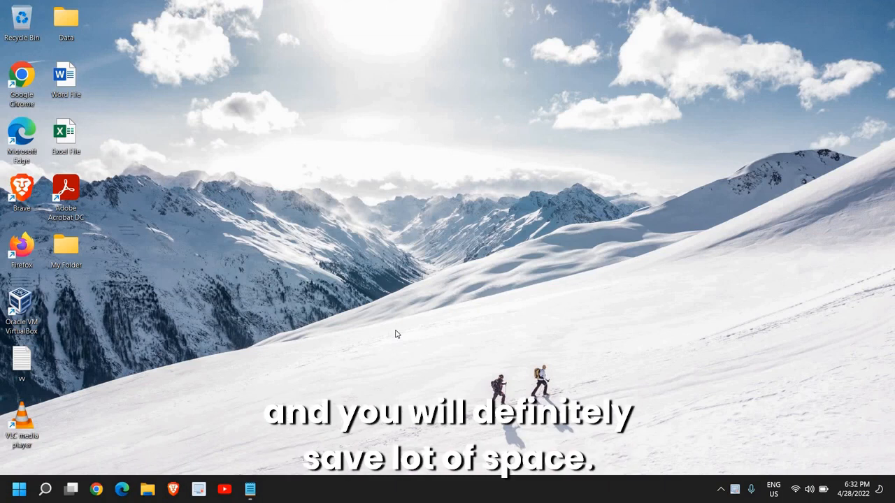
Step: Search for File Explorer, open it in a maximized window and go to the Windows (C:) drive
{"action": "left_click", "coordinate": [45, 489]}
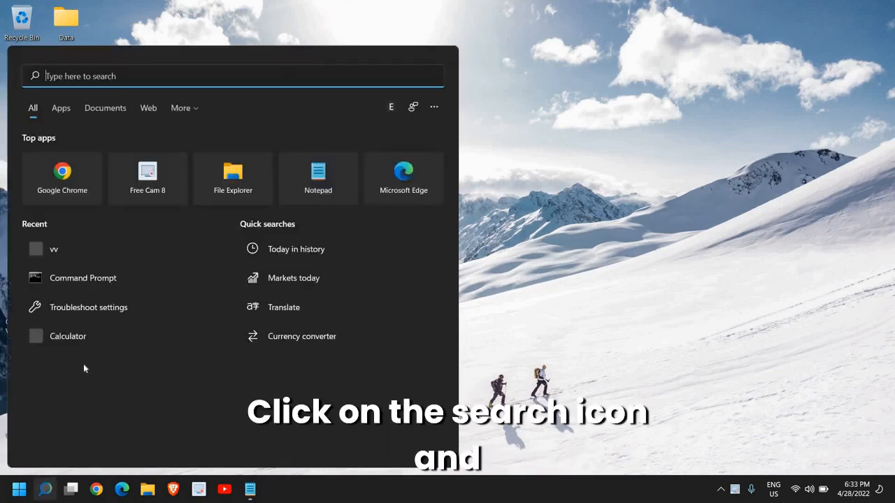
{"action": "type", "text": "file"}
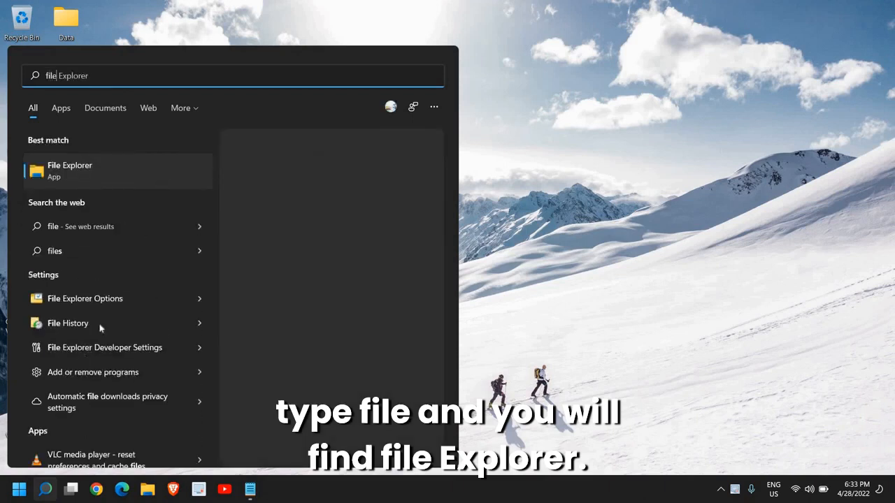
{"action": "left_click", "coordinate": [69, 171]}
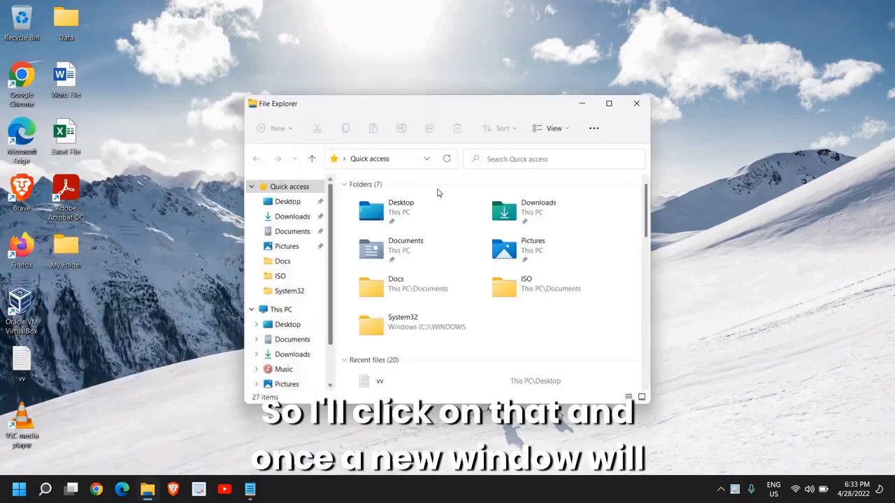
{"action": "left_click", "coordinate": [609, 103]}
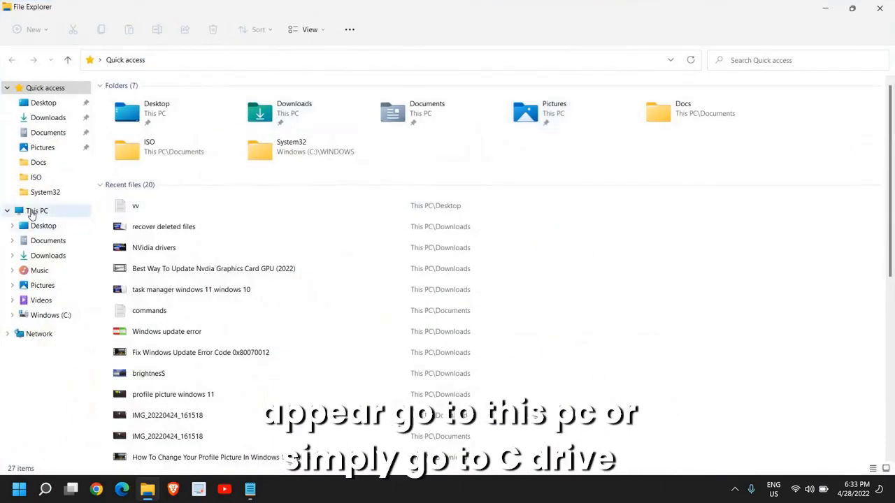
{"action": "left_click", "coordinate": [31, 212]}
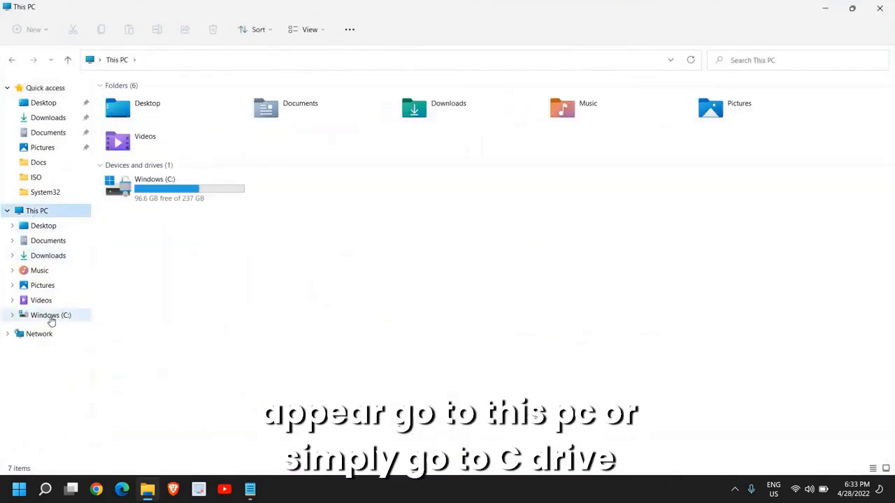
{"action": "left_click", "coordinate": [52, 316]}
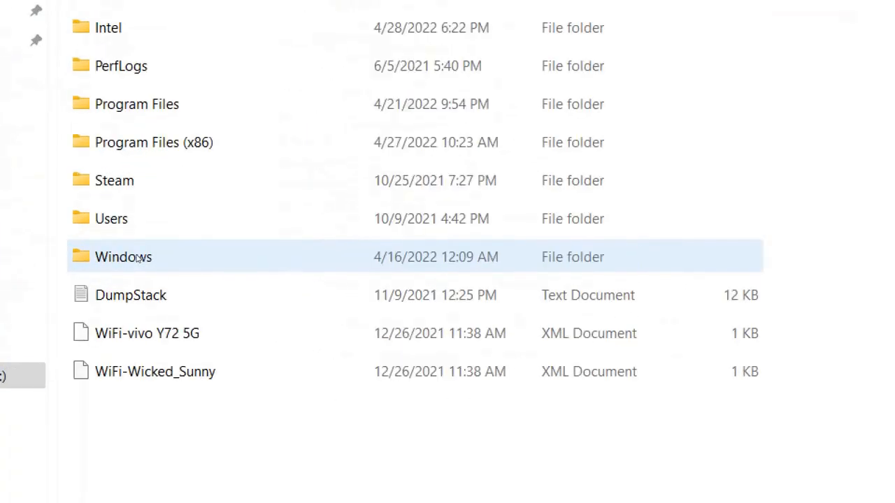
Step: Open the Download folder inside Windows\SoftwareDistribution on the C: drive
{"action": "double_click", "coordinate": [129, 256]}
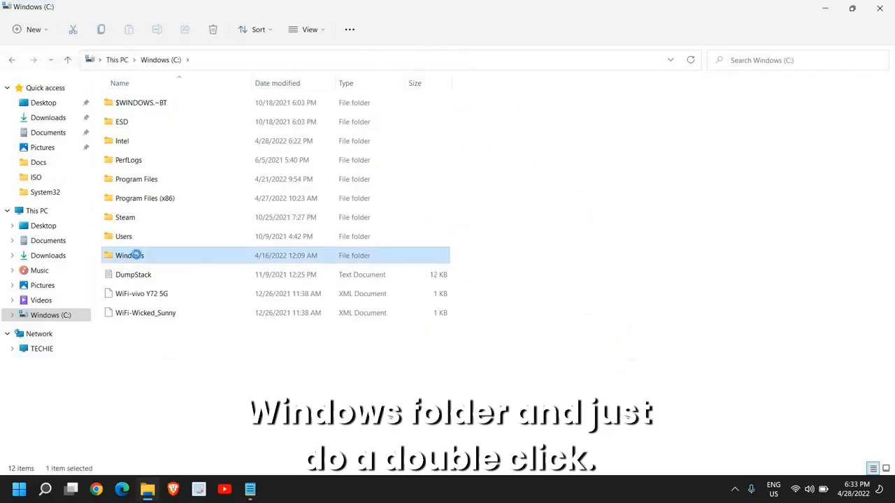
{"action": "scroll", "coordinate": [138, 258], "scroll_direction": "down", "scroll_amount": 15}
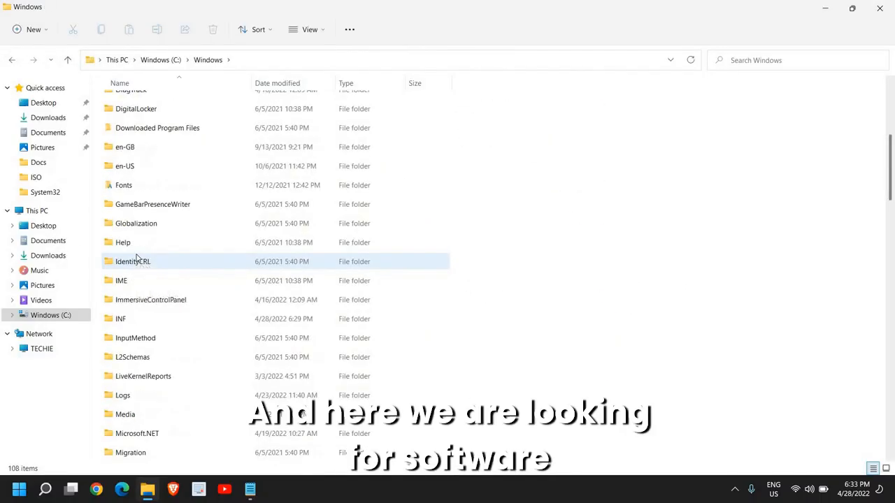
{"action": "scroll", "coordinate": [137, 259], "scroll_direction": "down", "scroll_amount": 4}
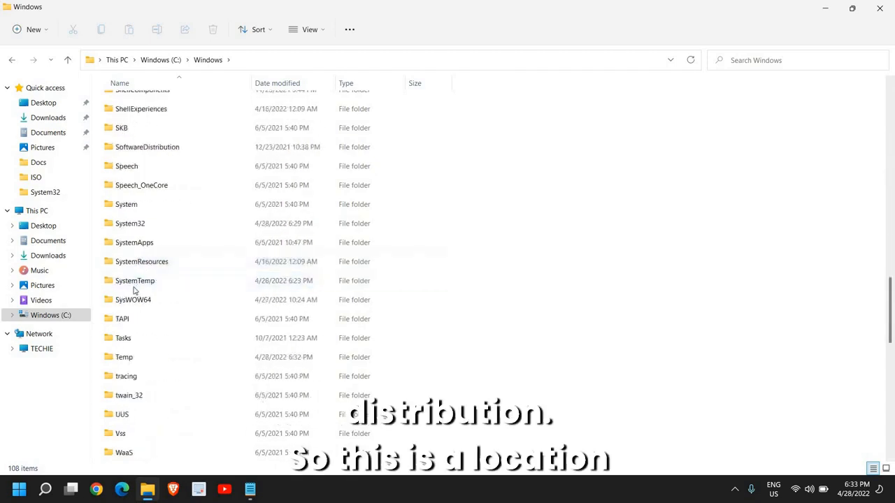
{"action": "left_click", "coordinate": [155, 153]}
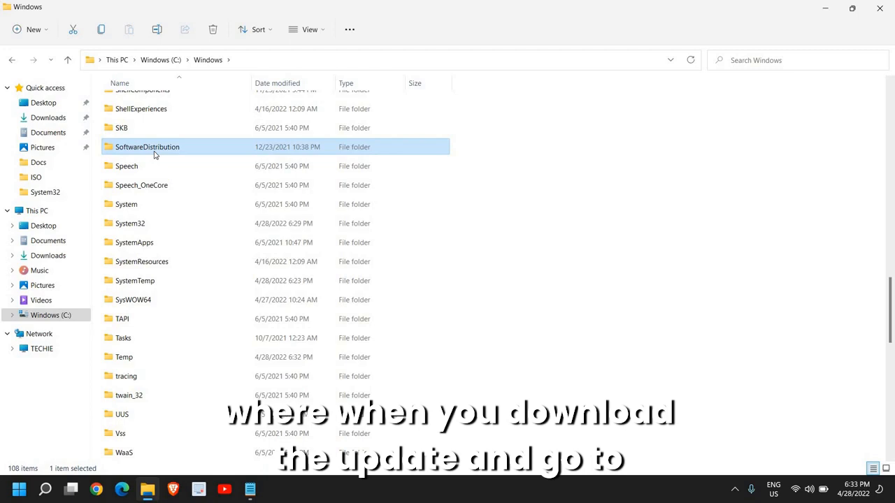
{"action": "double_click", "coordinate": [155, 148]}
{"action": "double_click", "coordinate": [165, 121]}
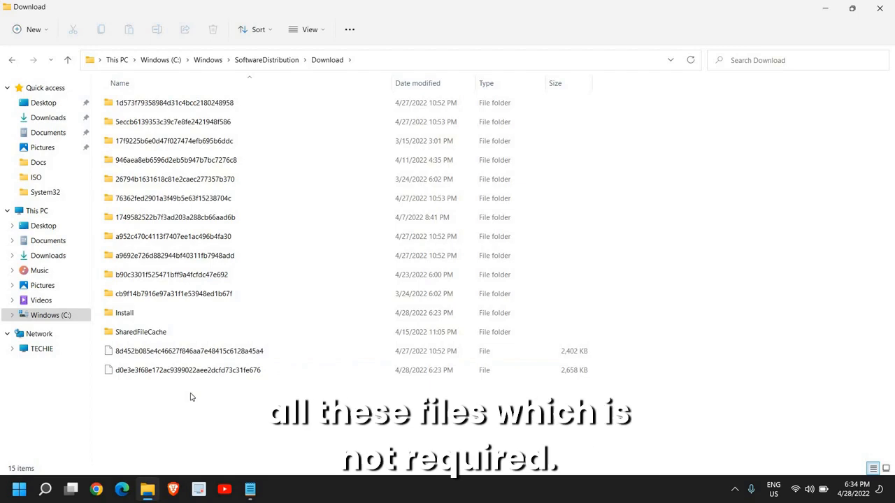
Step: Permanently delete everything in the SoftwareDistribution Download folder, granting administrator permission for all current items, and close the window
{"action": "key", "text": "ctrl+a"}
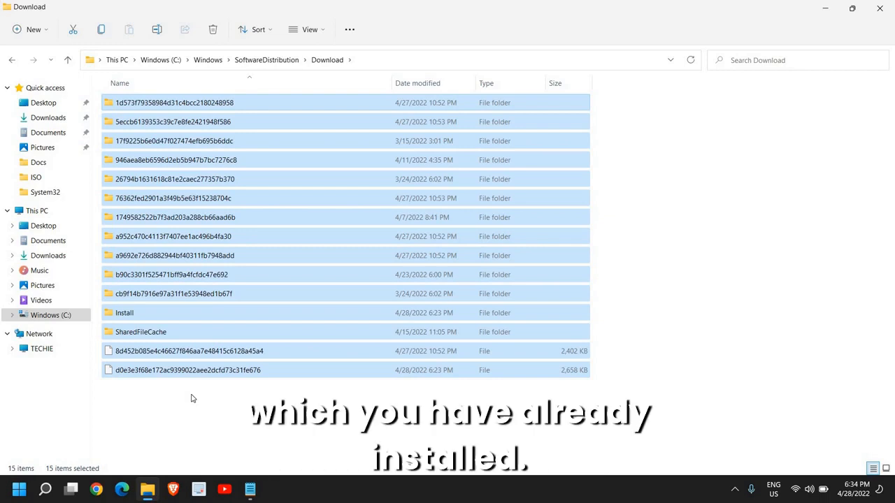
{"action": "key", "text": "shift+Delete"}
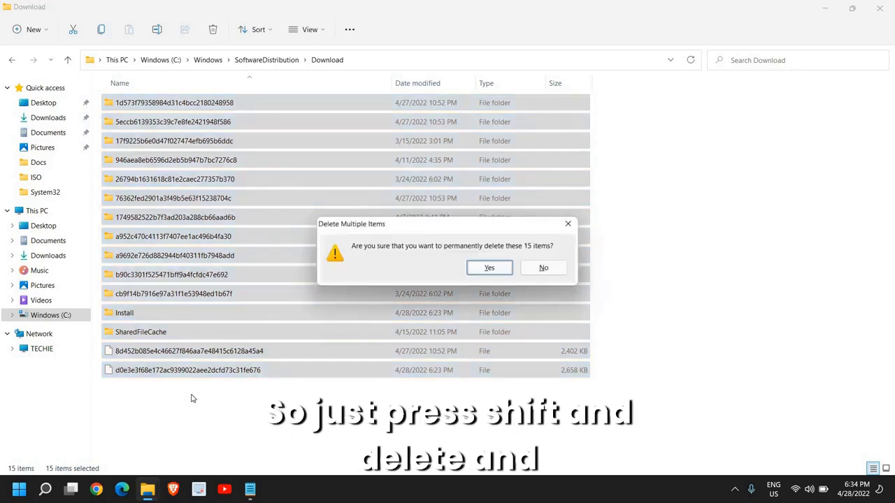
{"action": "key", "text": "Return"}
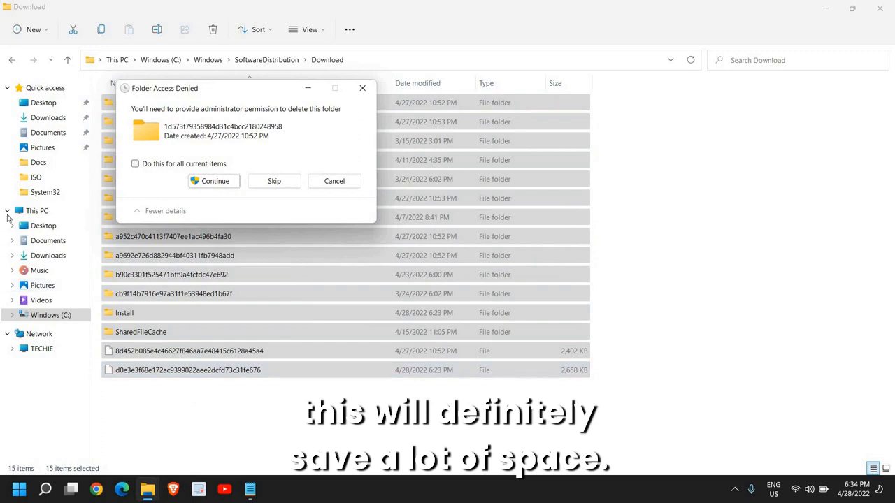
{"action": "left_click", "coordinate": [212, 181]}
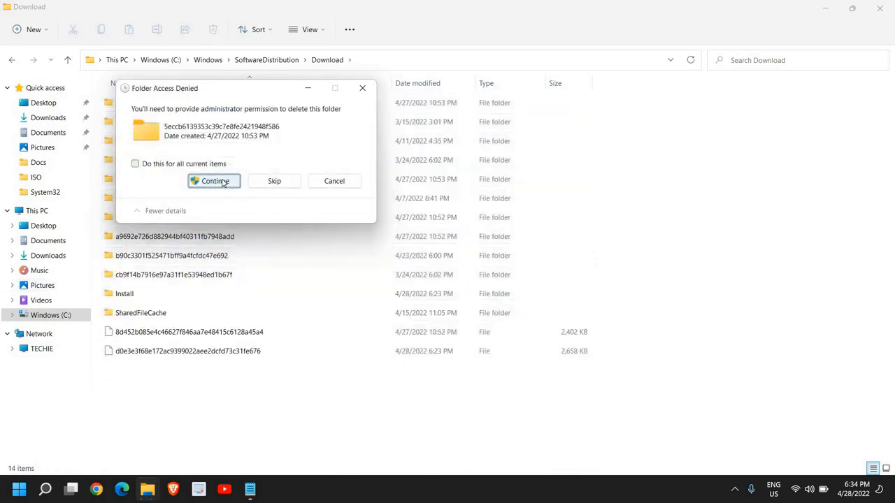
{"action": "left_click", "coordinate": [223, 184]}
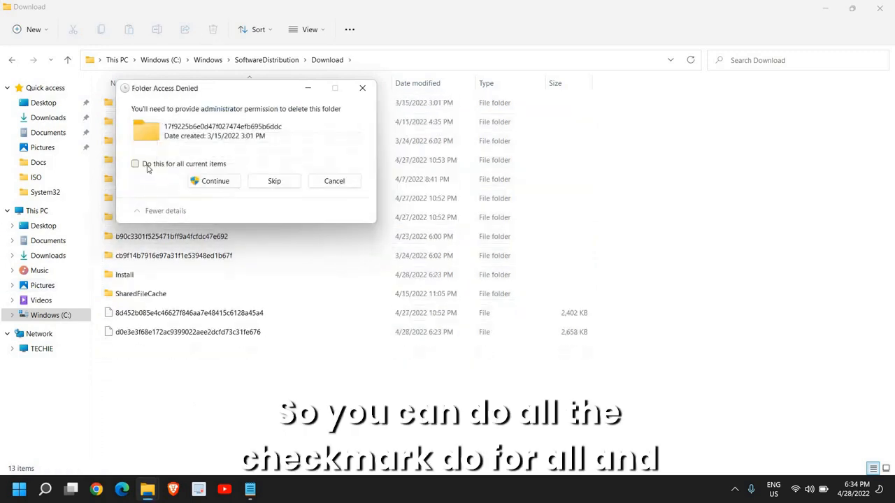
{"action": "left_click", "coordinate": [202, 167]}
{"action": "left_click", "coordinate": [212, 182]}
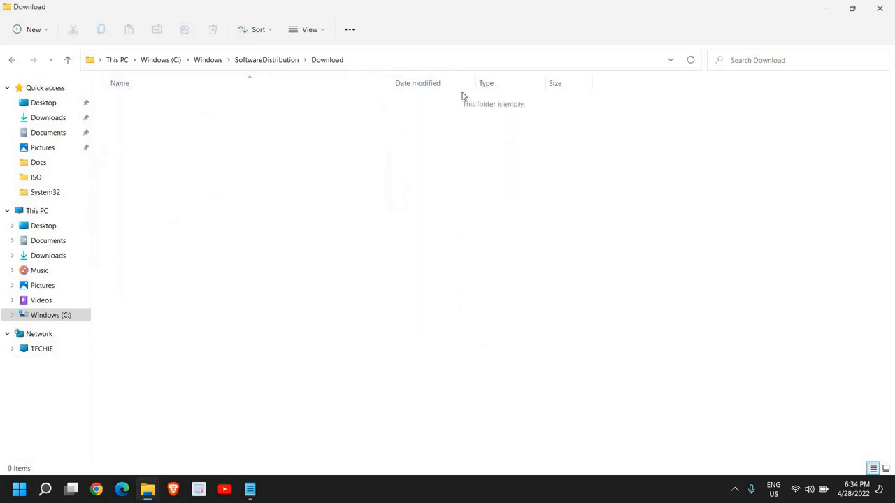
{"action": "left_click", "coordinate": [886, 6]}
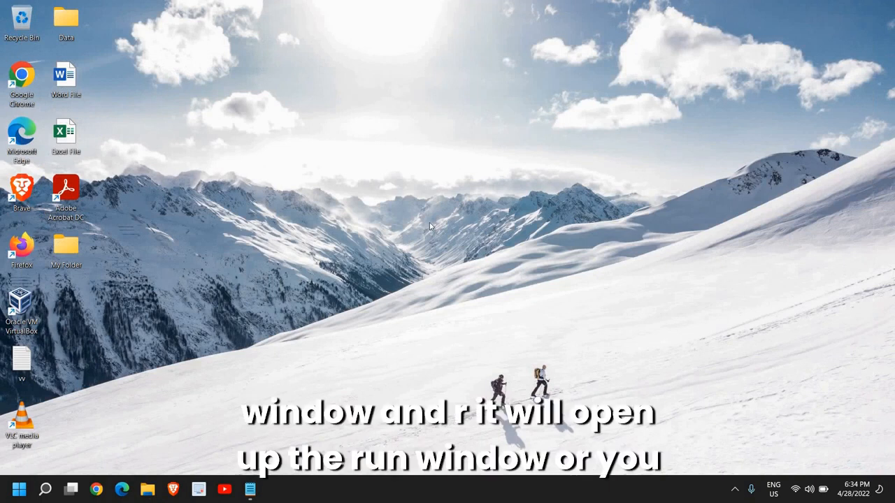
Step: Run the wsreset command from the Run dialog to clear the Microsoft Store cache
{"action": "key", "text": "super+r"}
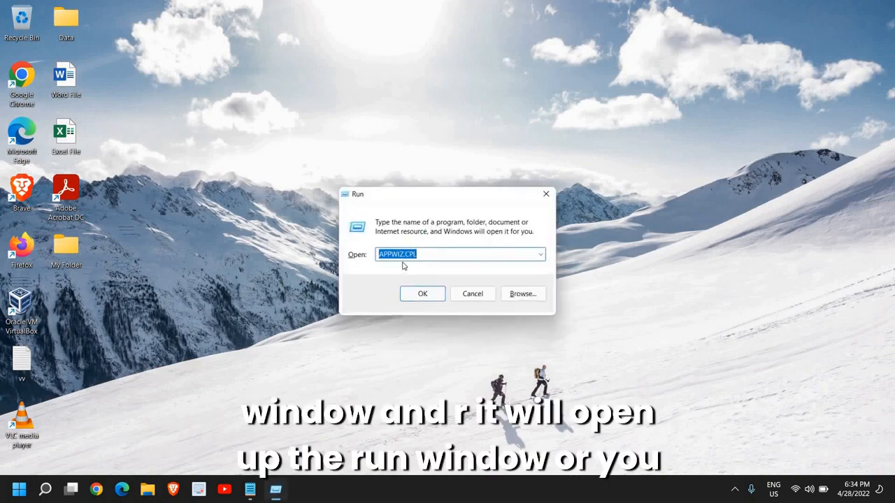
{"action": "right_click", "coordinate": [10, 492]}
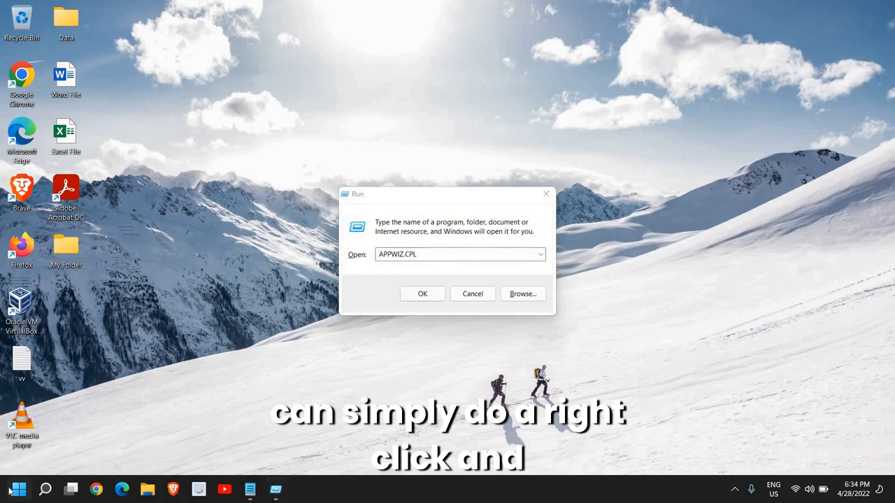
{"action": "left_click", "coordinate": [424, 264]}
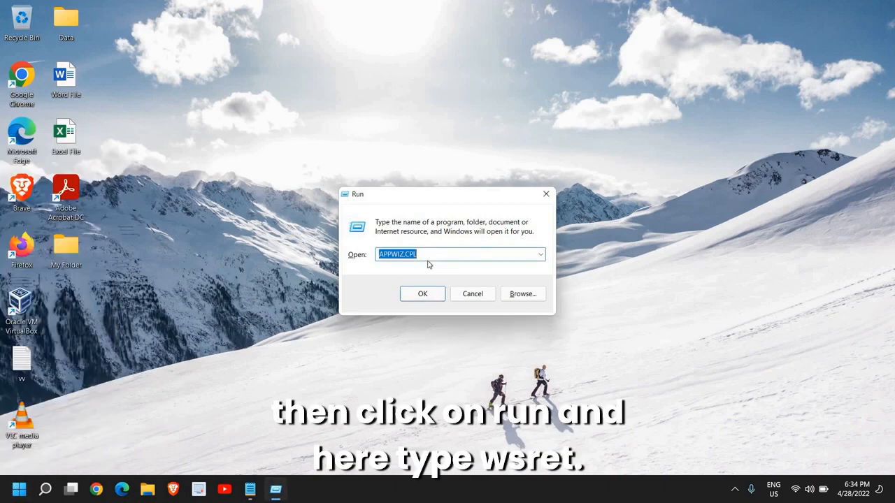
{"action": "type", "text": "wsr"}
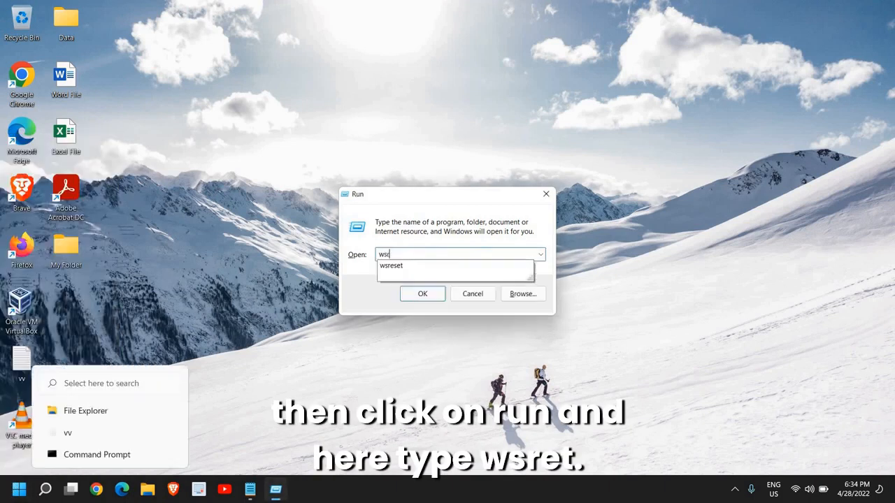
{"action": "type", "text": "eset"}
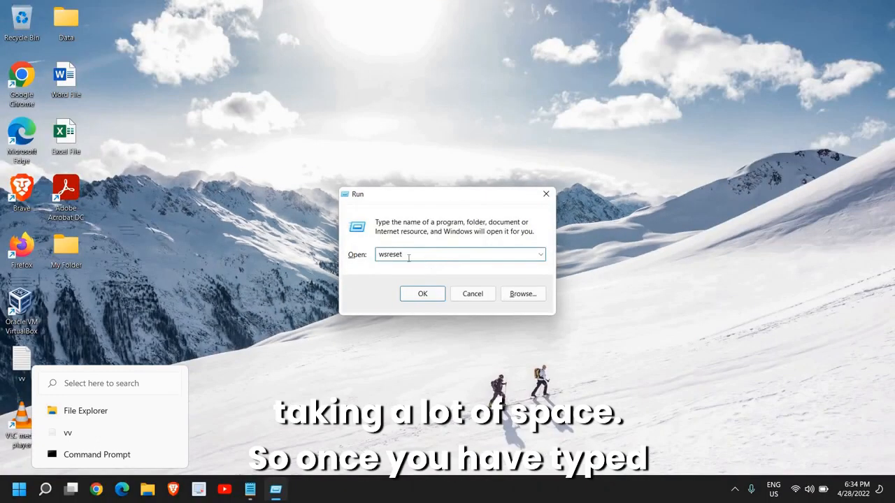
{"action": "left_click", "coordinate": [423, 293]}
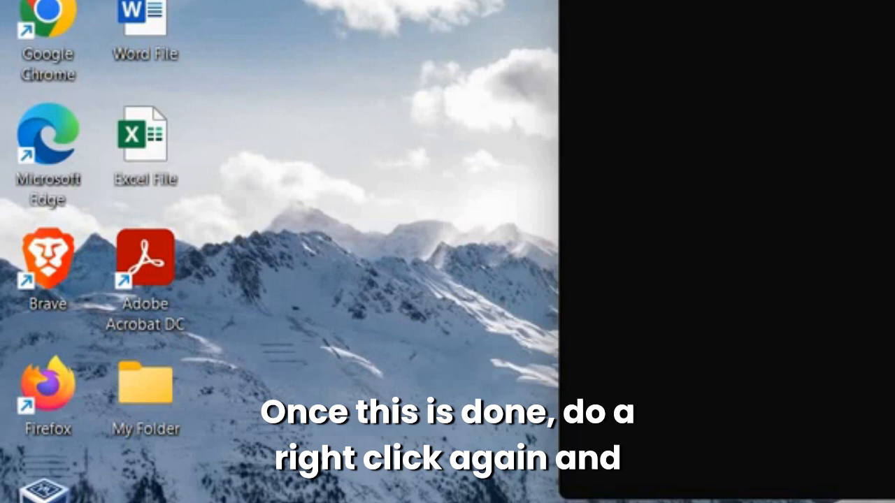
Step: Open the Windows Temp folder by running temp from the Run dialog, and maximize its window
{"action": "key", "text": "super+x"}
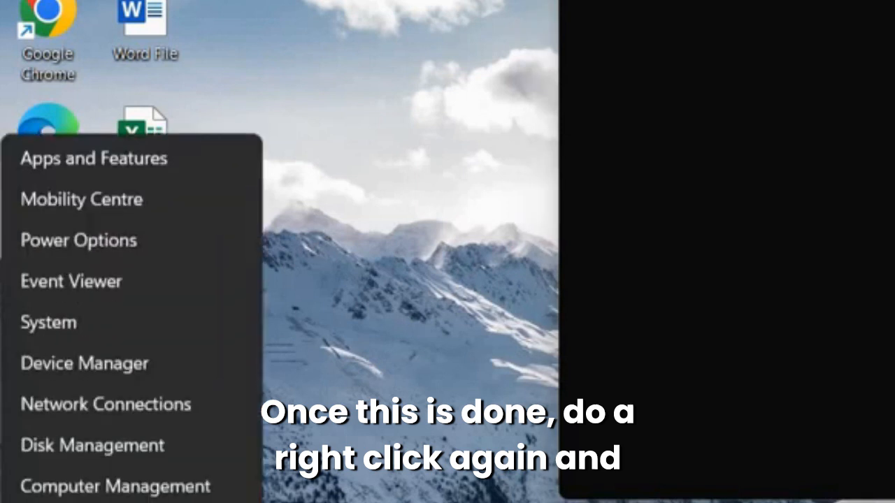
{"action": "key", "text": "r"}
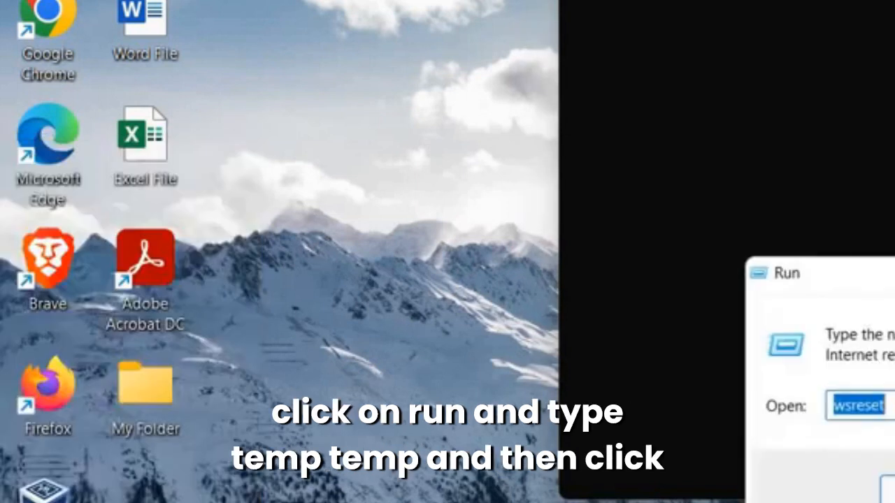
{"action": "type", "text": "temp"}
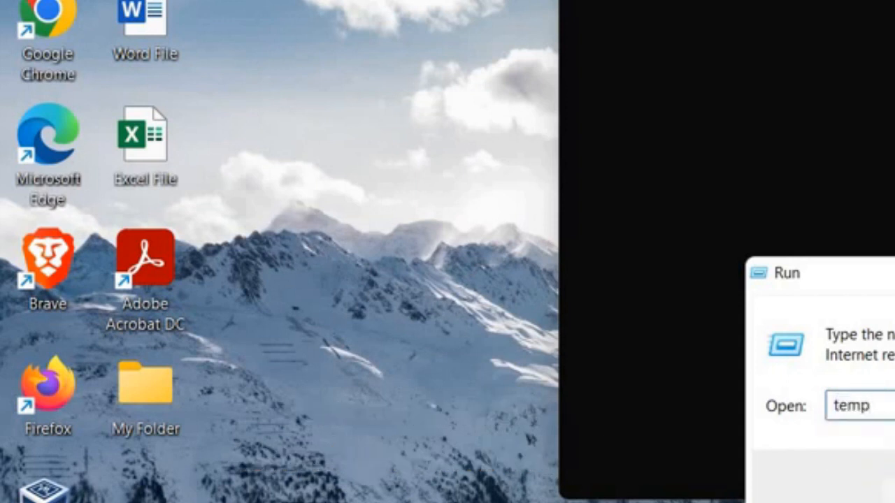
{"action": "left_click", "coordinate": [889, 491]}
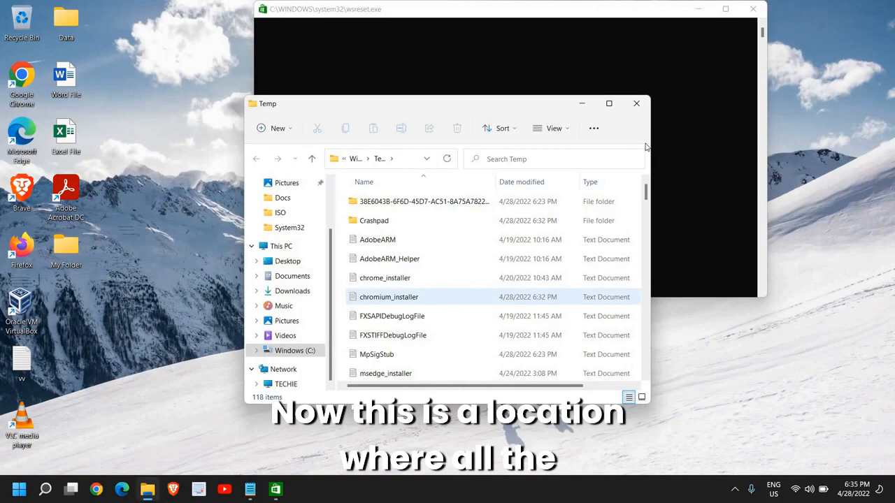
{"action": "left_click", "coordinate": [609, 103]}
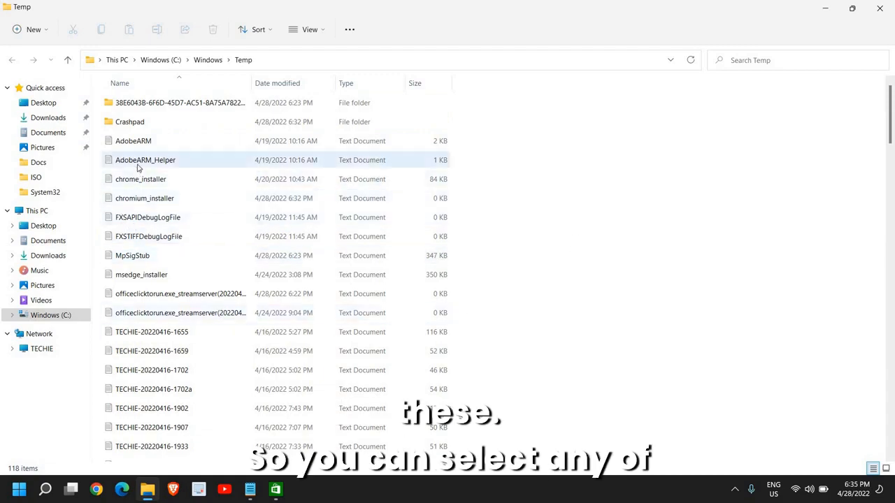
Step: Permanently delete all items in the Temp folder, skip the file in use, and close the remaining dialog and the folder window
{"action": "key", "text": "ctrl+a"}
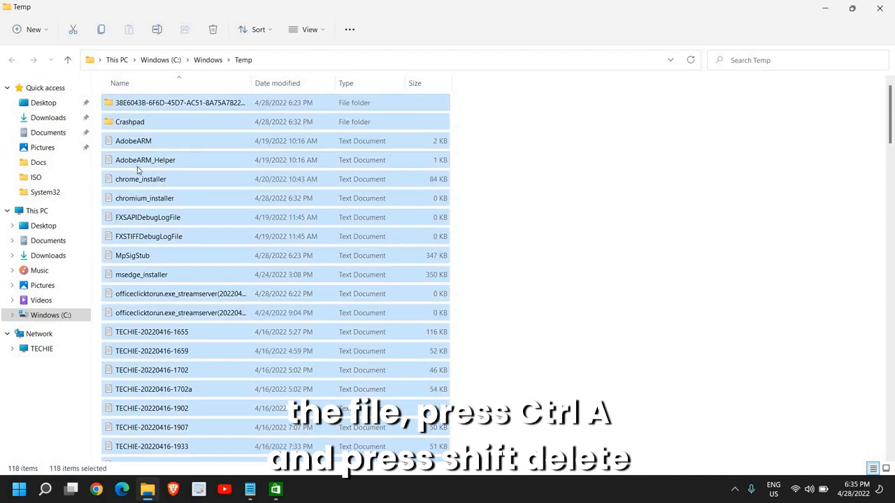
{"action": "key", "text": "shift+Delete"}
{"action": "key", "text": "Return"}
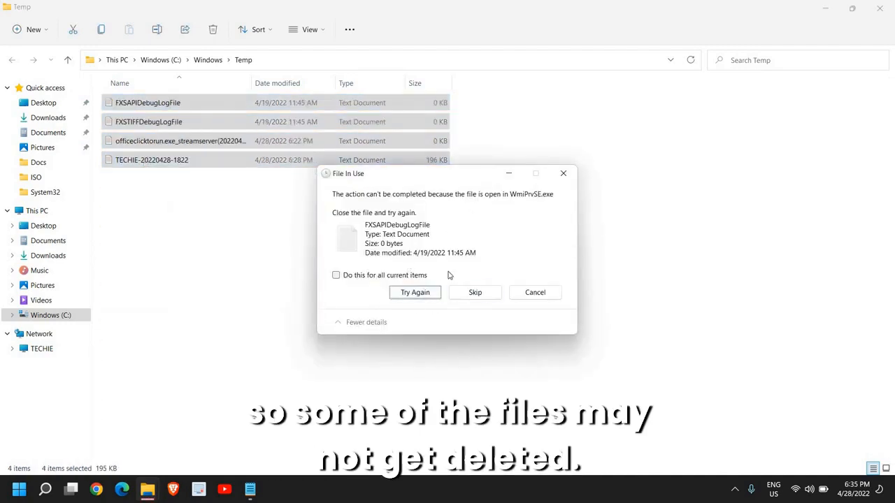
{"action": "left_click", "coordinate": [475, 293]}
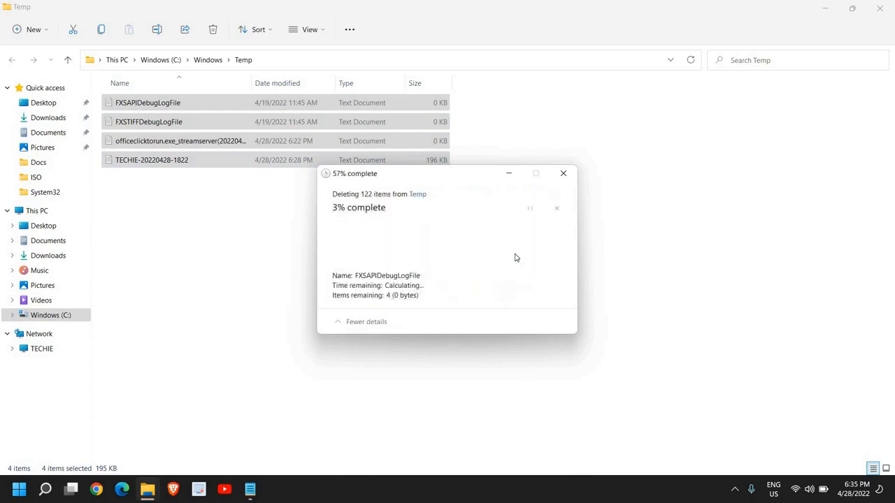
{"action": "left_click", "coordinate": [565, 174]}
{"action": "left_click", "coordinate": [879, 8]}
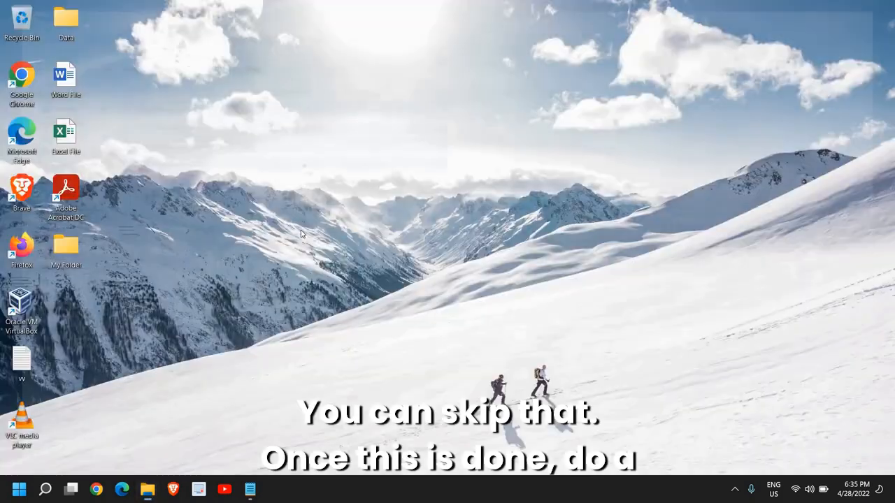
Step: Open the user's local Temp folder by running %temp% from the Run dialog, and maximize its window
{"action": "left_click", "coordinate": [18, 490]}
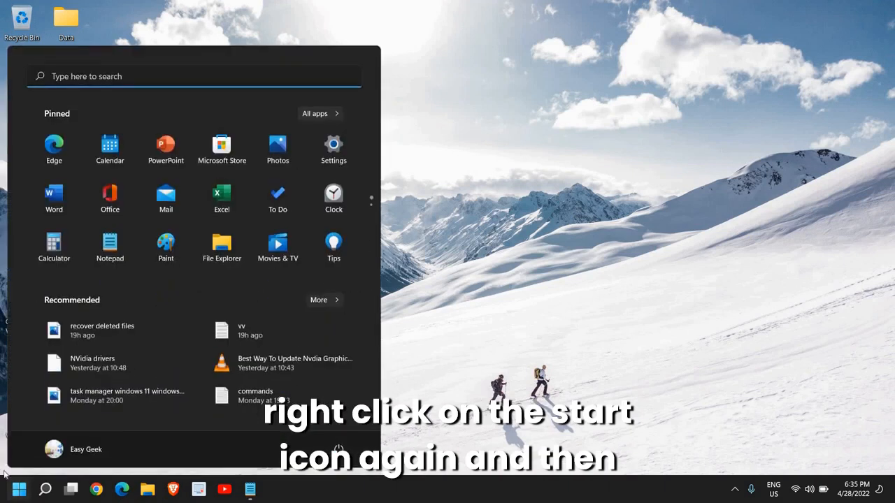
{"action": "right_click", "coordinate": [19, 490]}
{"action": "left_click", "coordinate": [18, 424]}
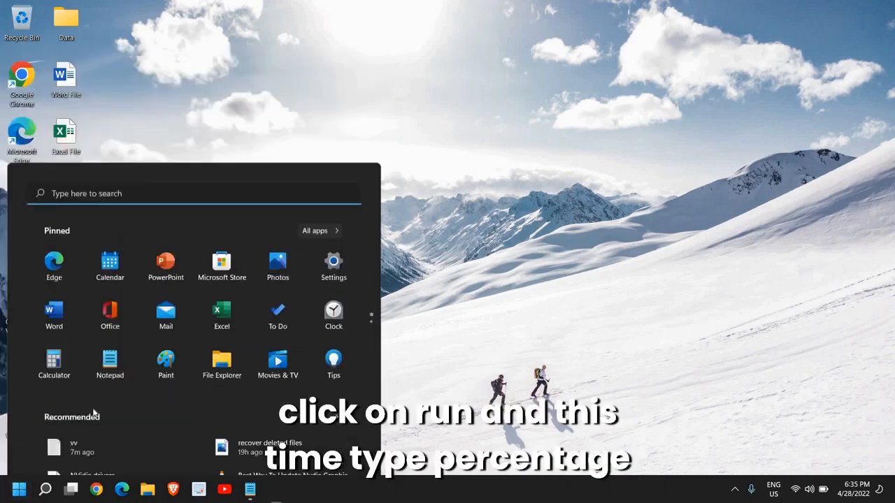
{"action": "left_click", "coordinate": [411, 257]}
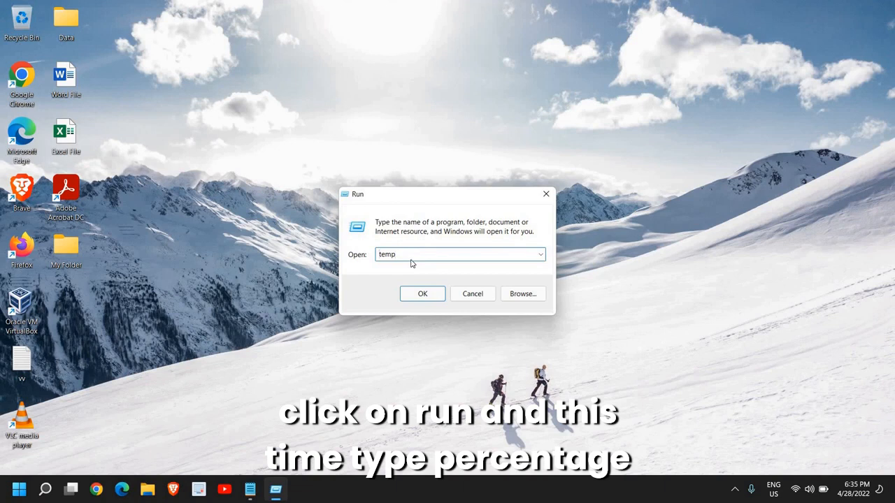
{"action": "key", "text": "Home"}
{"action": "type", "text": "%"}
{"action": "key", "text": "End"}
{"action": "type", "text": "%"}
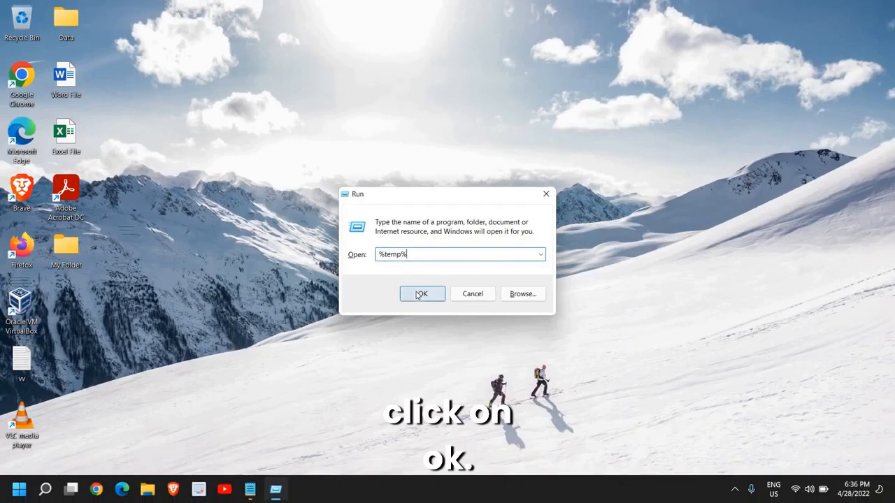
{"action": "left_click", "coordinate": [423, 331]}
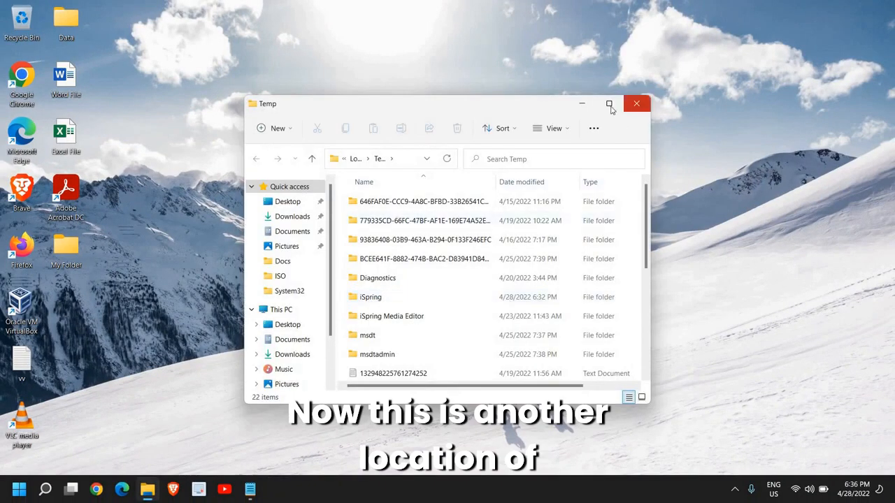
{"action": "left_click", "coordinate": [609, 105]}
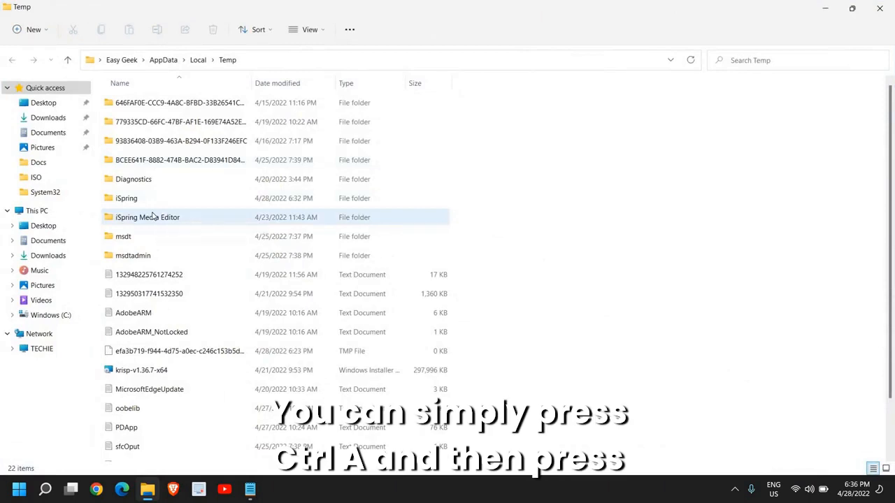
Step: Permanently delete all items in the local Temp folder, grant administrator permission, skip all current files in use, and close the window
{"action": "key", "text": "ctrl+a"}
{"action": "key", "text": "shift+Delete"}
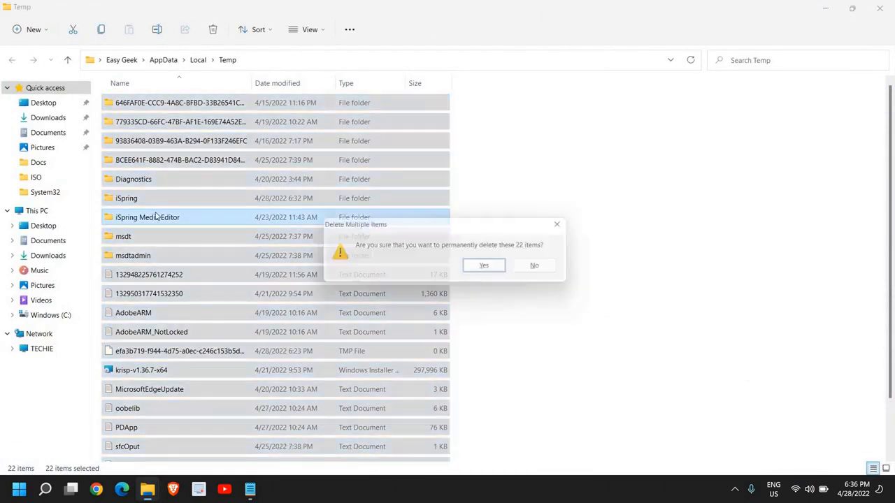
{"action": "key", "text": "Return"}
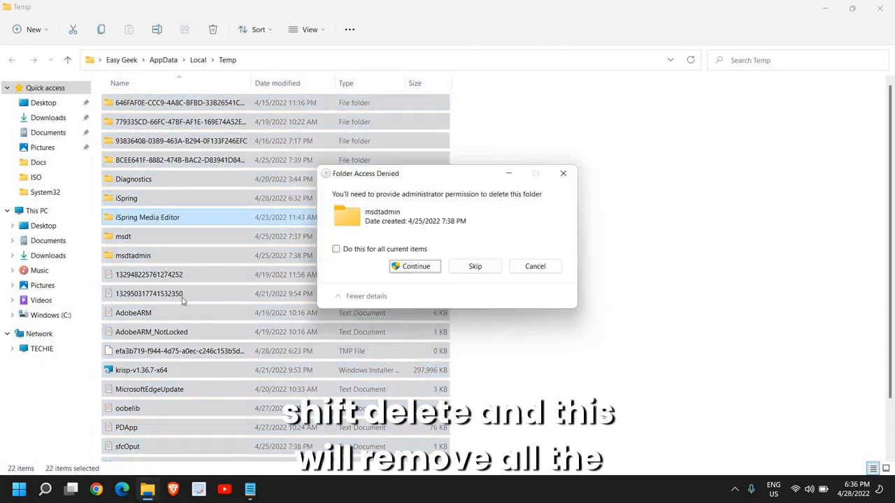
{"action": "left_click", "coordinate": [412, 266]}
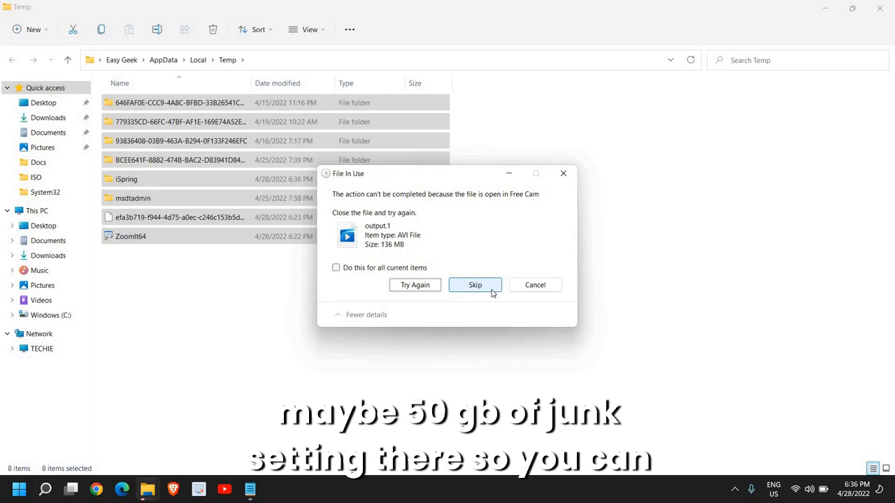
{"action": "left_click", "coordinate": [336, 268]}
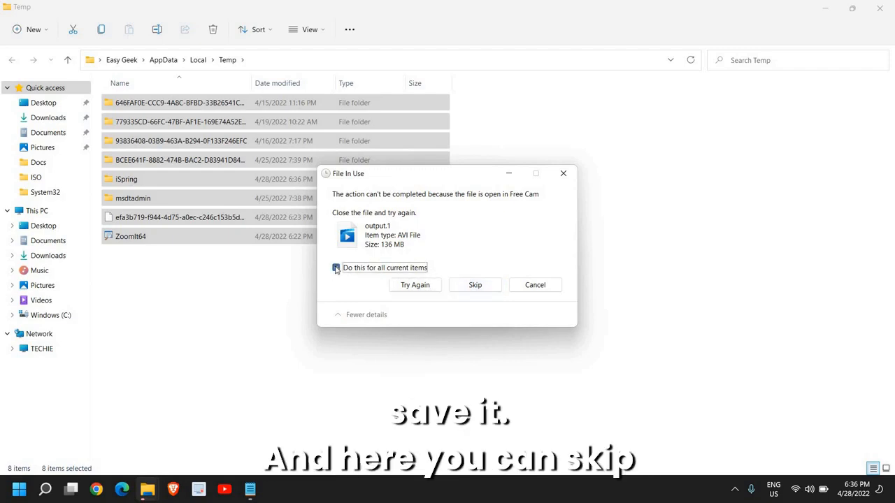
{"action": "left_click", "coordinate": [476, 287]}
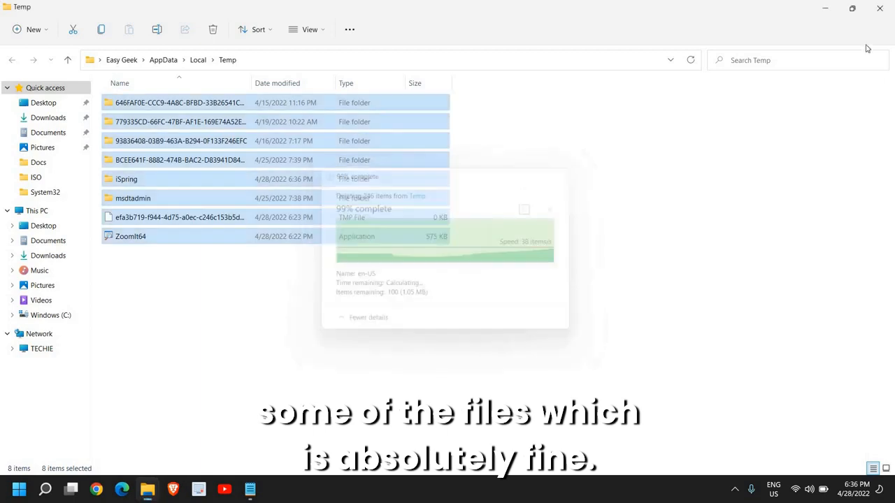
{"action": "left_click", "coordinate": [879, 8]}
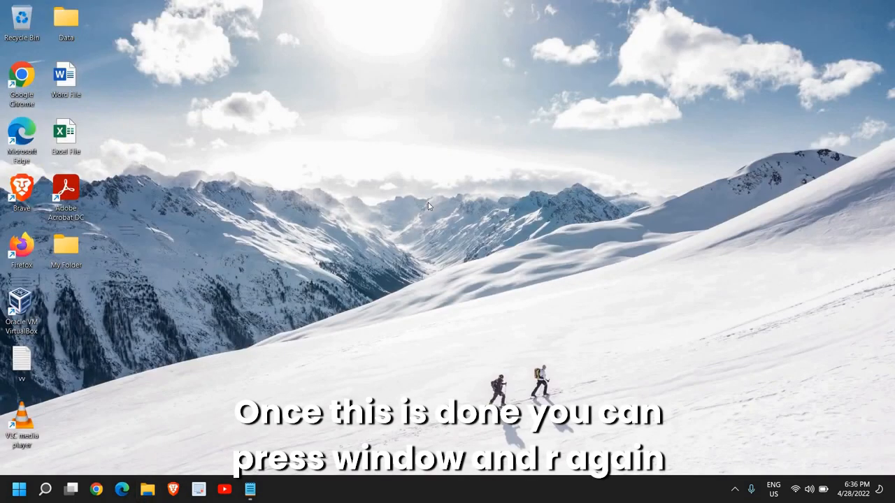
Step: Open the Windows Prefetch folder by running prefetch from the Run dialog
{"action": "key", "text": "super+r"}
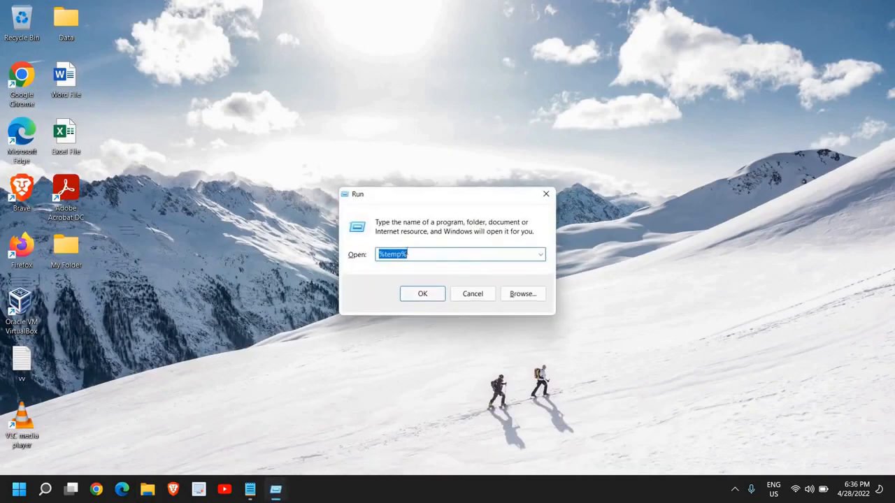
{"action": "type", "text": "prefetch"}
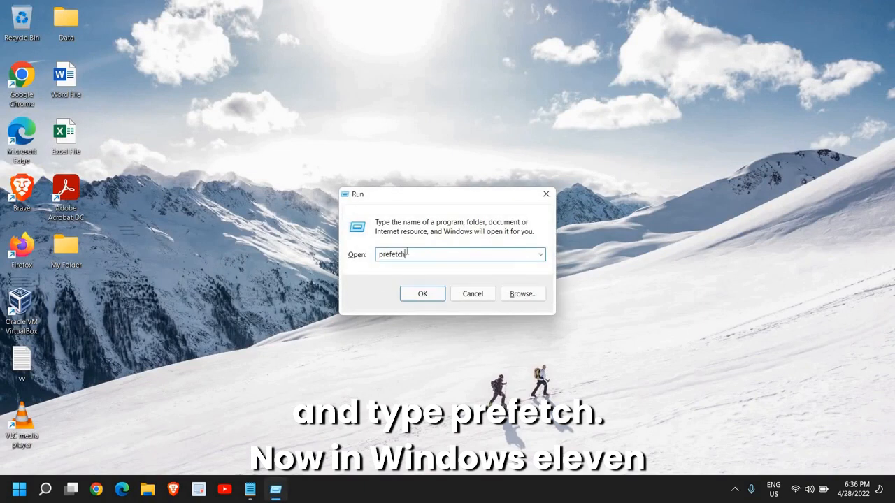
{"action": "left_click", "coordinate": [423, 294]}
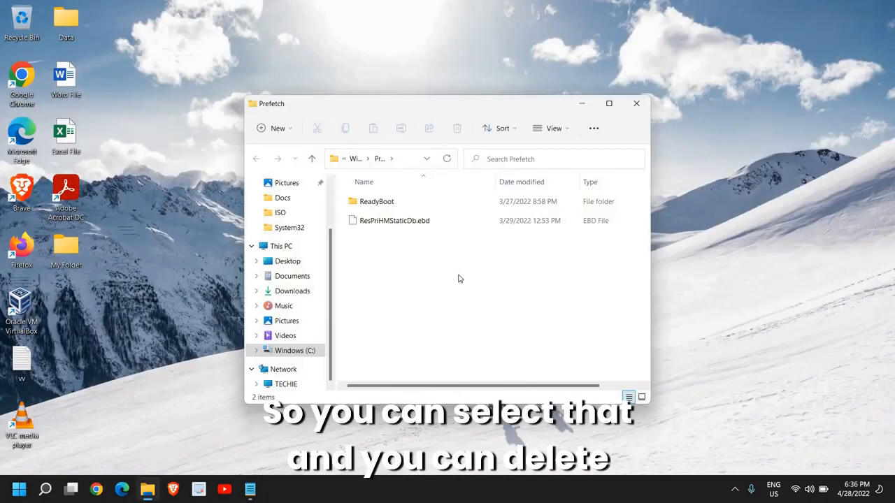
Step: Delete all items in the Prefetch folder, confirm the deletion, and close the folder window
{"action": "key", "text": "Tab"}
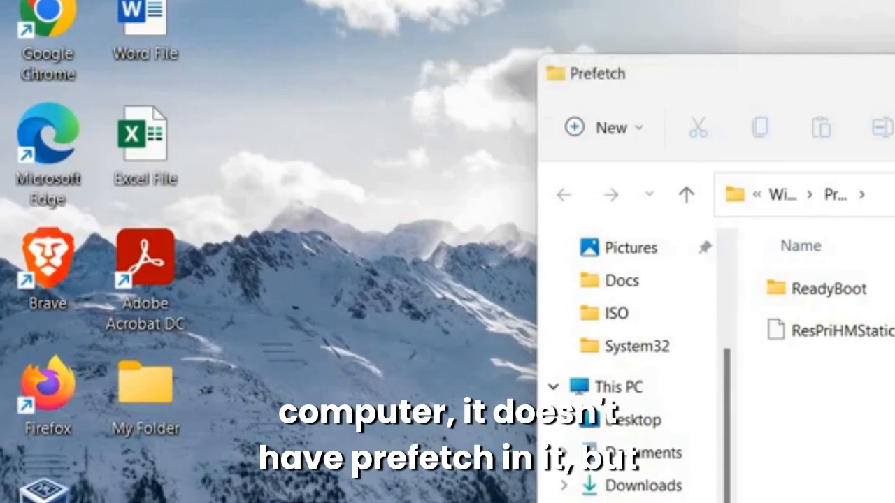
{"action": "key", "text": "ctrl+a"}
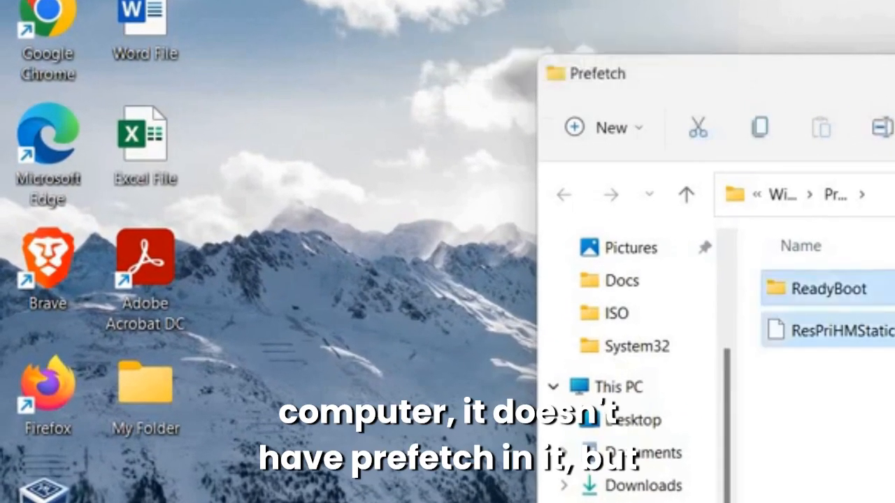
{"action": "key", "text": "Delete"}
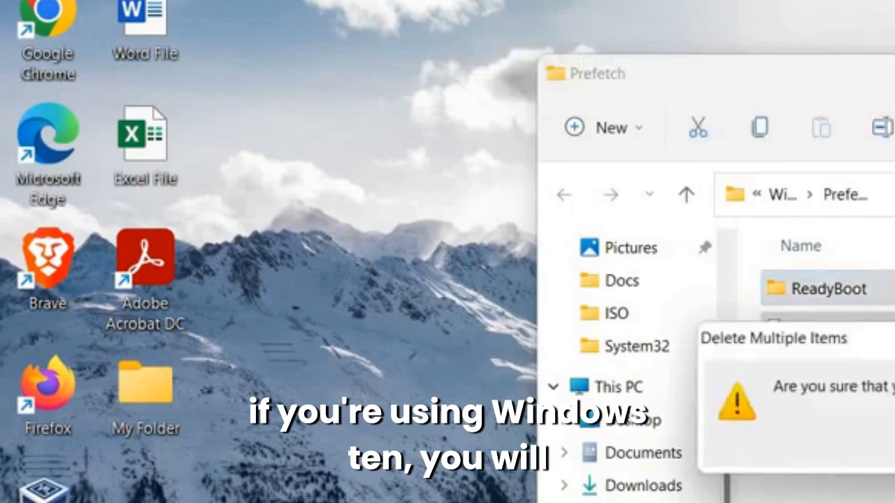
{"action": "key", "text": "Return"}
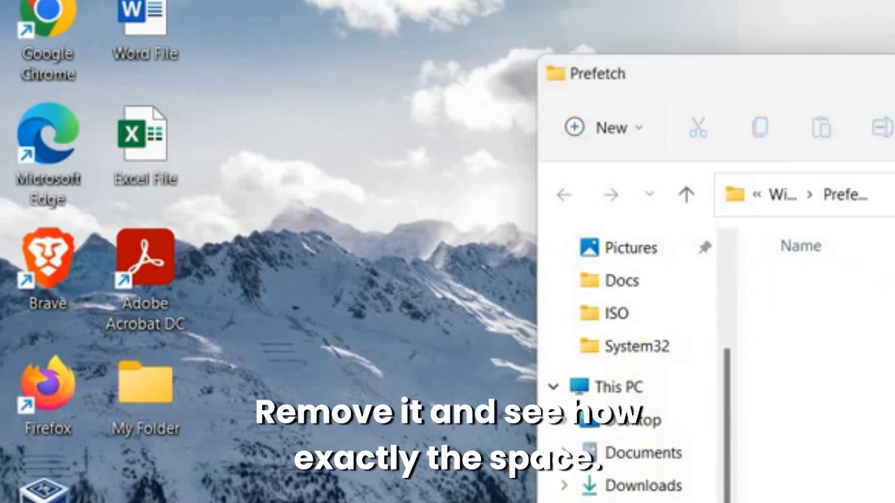
{"action": "key", "text": "alt+F4"}
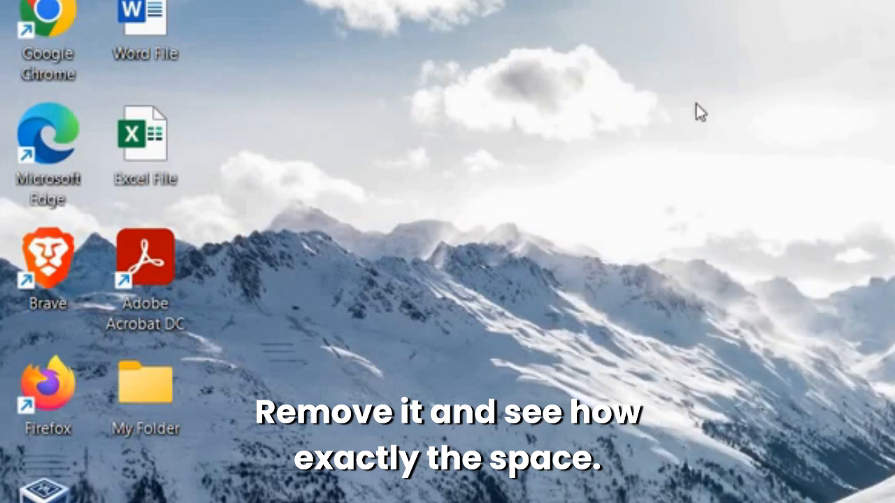
{"action": "left_click", "coordinate": [797, 140]}
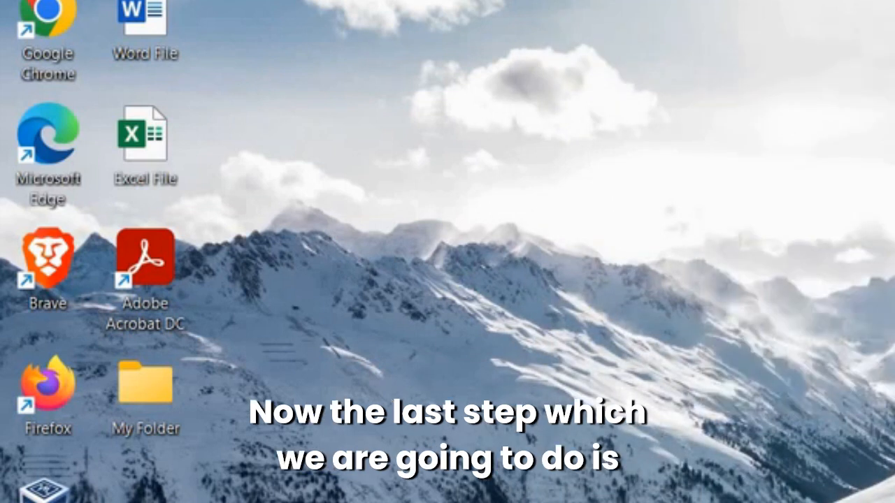
Step: Start Disk Clean-up for the Windows (C:) drive by running cleanmgr from the Run dialog
{"action": "key", "text": "super+x"}
{"action": "type", "text": "refetch"}
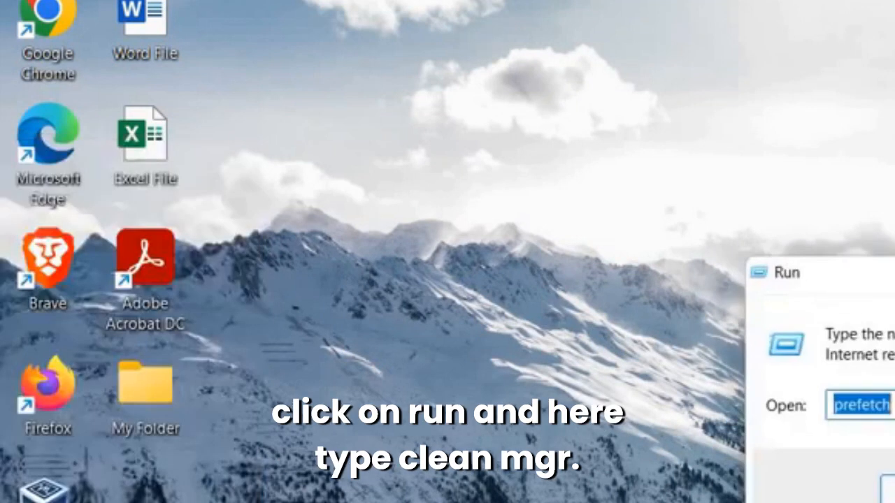
{"action": "type", "text": "clean"}
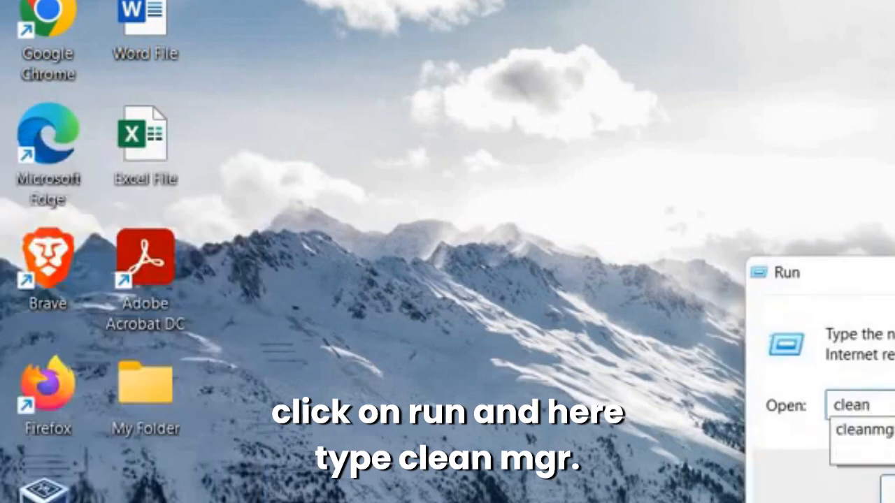
{"action": "type", "text": "mgr"}
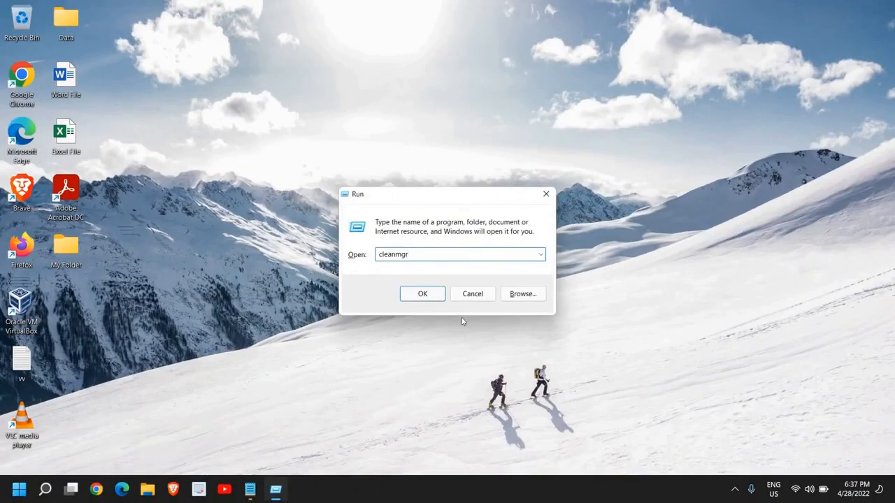
{"action": "left_click", "coordinate": [364, 267]}
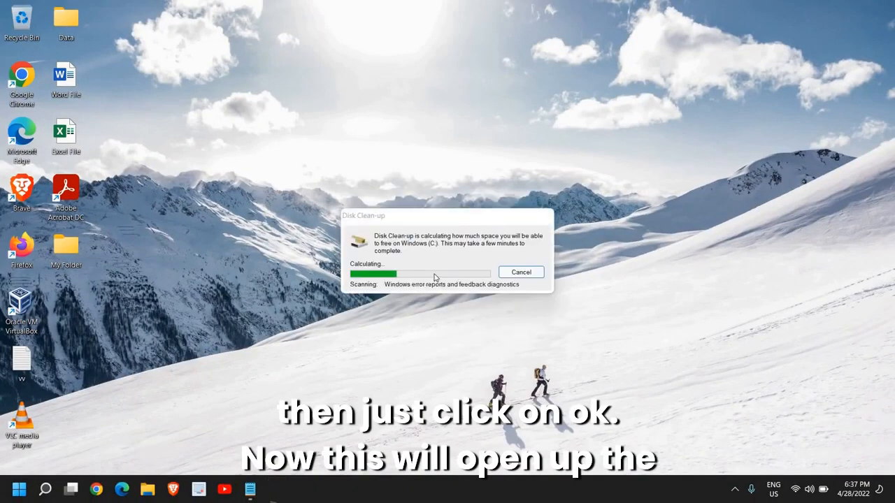
Step: Include Windows error reports, DirectX Shader Cache, Delivery Optimisation Files, Recycle Bin and Temporary files in the clean-up, and permanently delete all selected categories
{"action": "left_click_drag", "start_coordinate": [423, 126], "coordinate": [312, 107]}
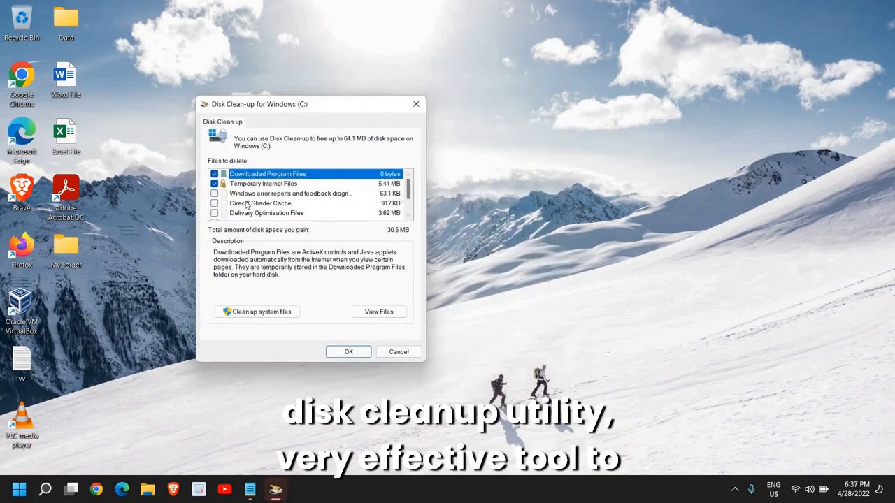
{"action": "scroll", "coordinate": [409, 209], "scroll_direction": "down", "scroll_amount": 1}
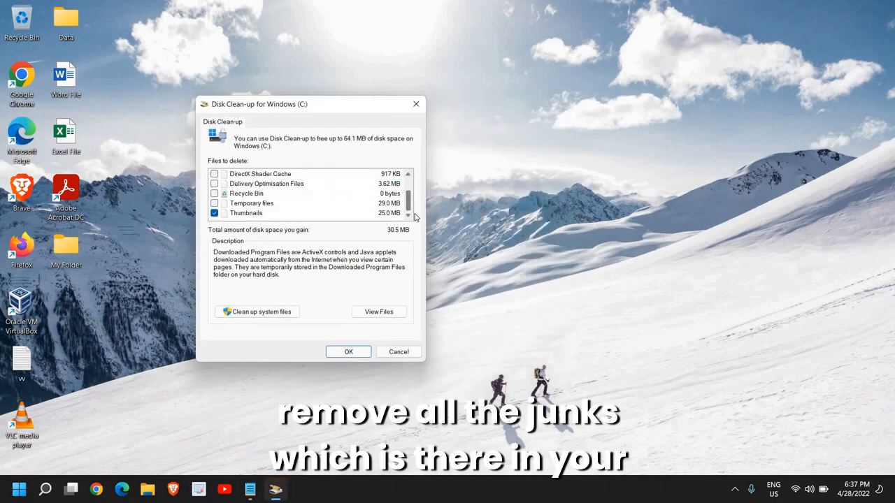
{"action": "scroll", "coordinate": [413, 216], "scroll_direction": "up", "scroll_amount": 1}
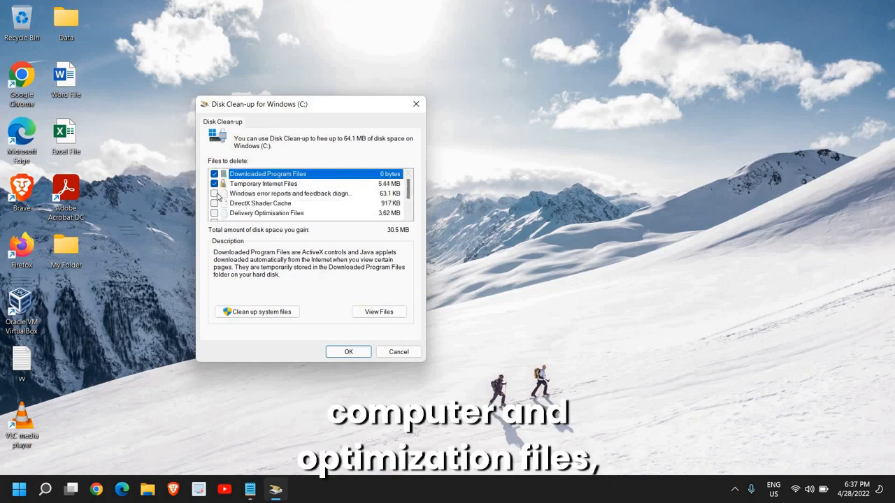
{"action": "scroll", "coordinate": [263, 208], "scroll_direction": "down", "scroll_amount": 1}
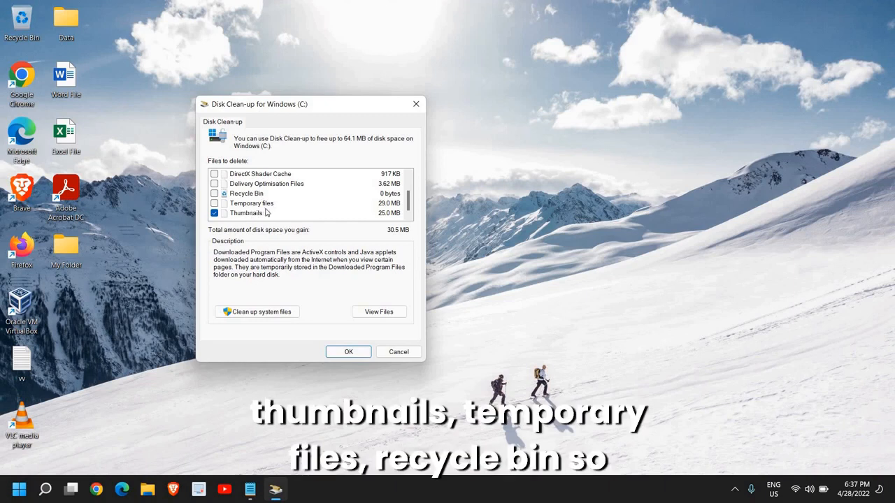
{"action": "left_click", "coordinate": [215, 203]}
{"action": "left_click", "coordinate": [214, 193]}
{"action": "left_click", "coordinate": [215, 183]}
{"action": "left_click", "coordinate": [214, 173]}
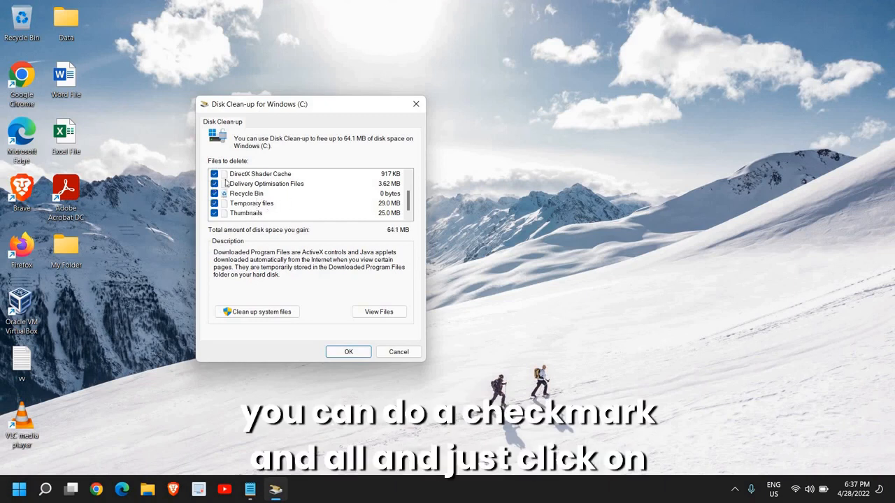
{"action": "scroll", "coordinate": [230, 188], "scroll_direction": "up", "scroll_amount": 1}
{"action": "left_click", "coordinate": [220, 194]}
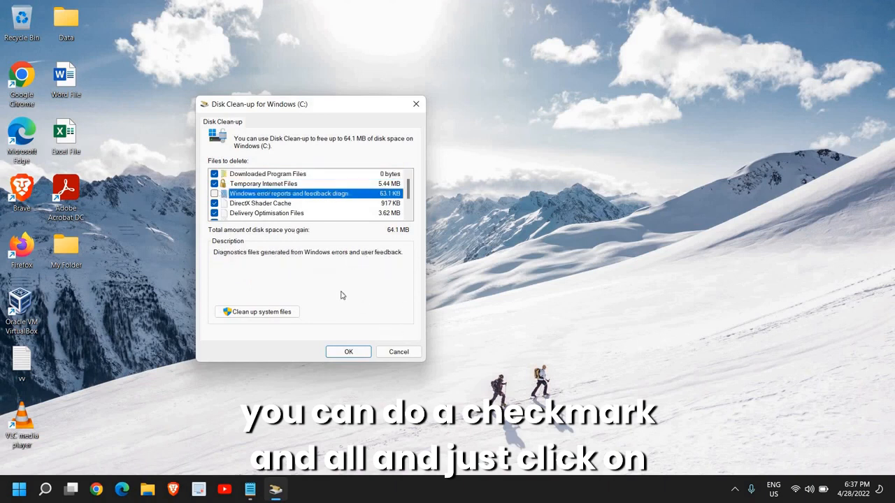
{"action": "left_click", "coordinate": [214, 194]}
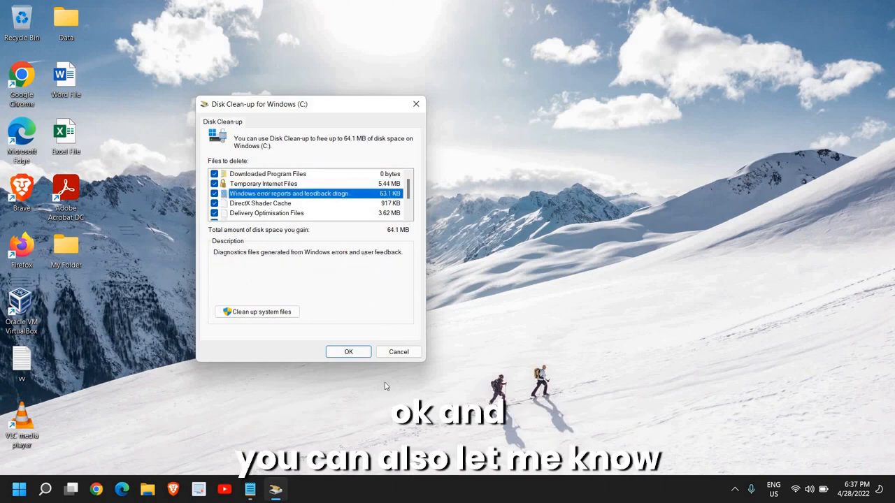
{"action": "left_click", "coordinate": [351, 352]}
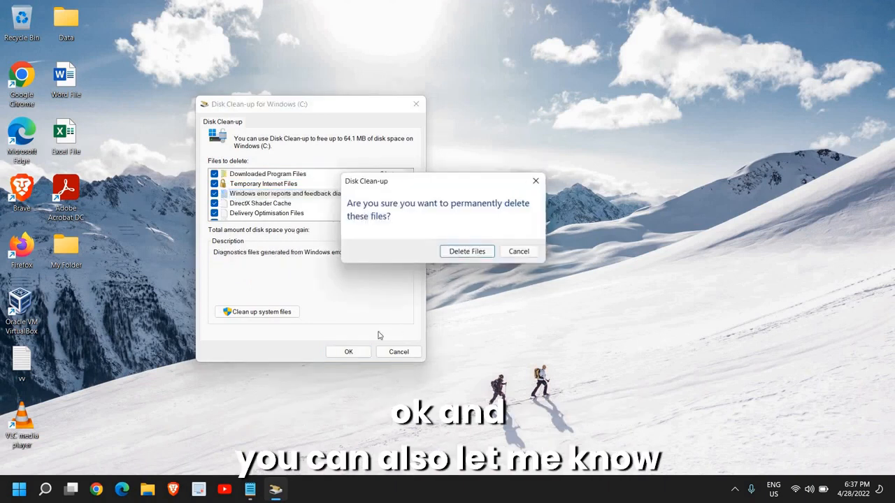
{"action": "left_click", "coordinate": [466, 251]}
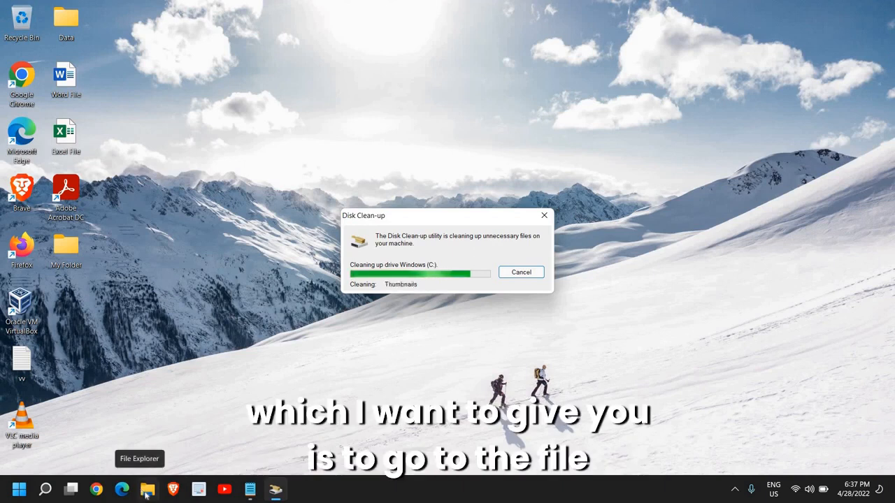
Step: Look through Downloads, Documents, Pictures and This PC in a maximized File Explorer window for junk files, and close the window
{"action": "left_click", "coordinate": [145, 490]}
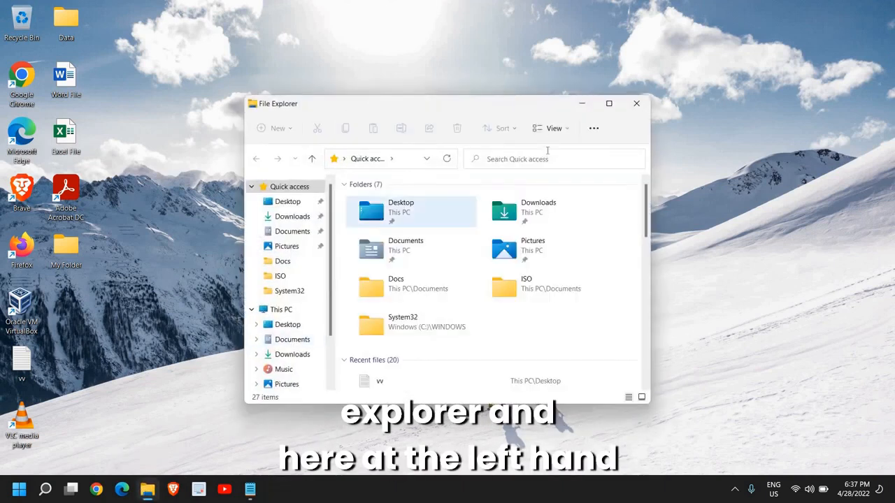
{"action": "left_click", "coordinate": [609, 104]}
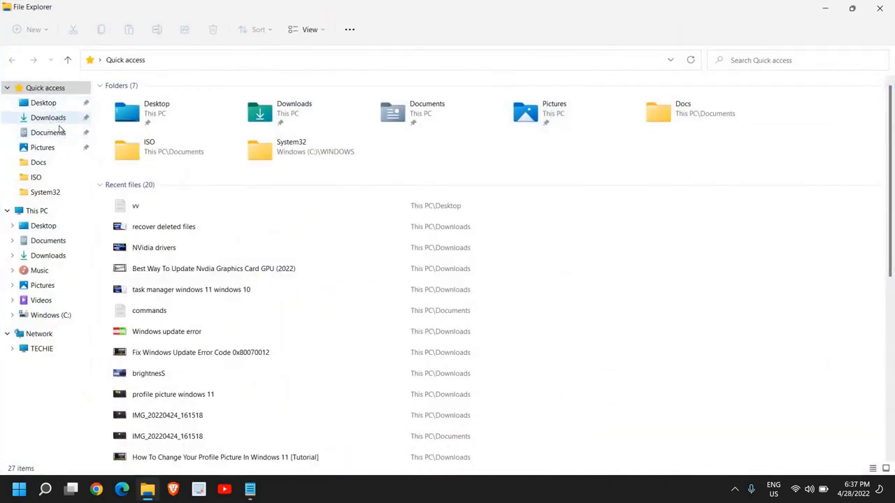
{"action": "left_click", "coordinate": [60, 118]}
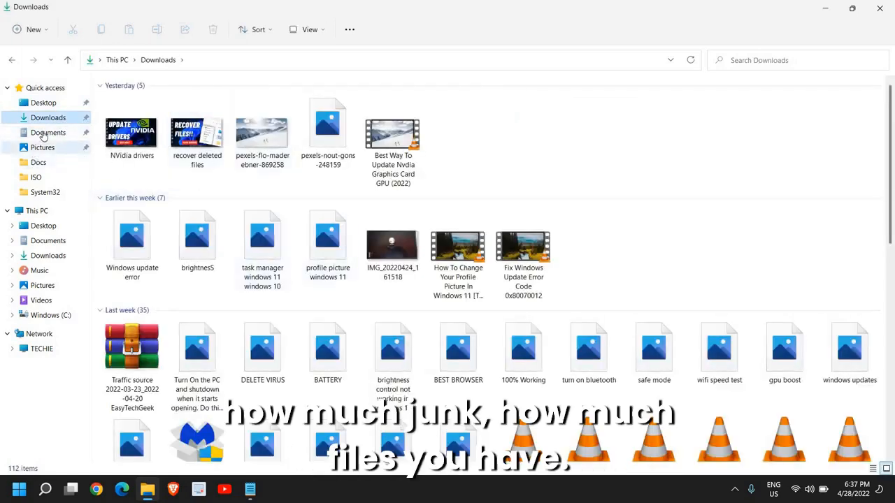
{"action": "left_click", "coordinate": [53, 132]}
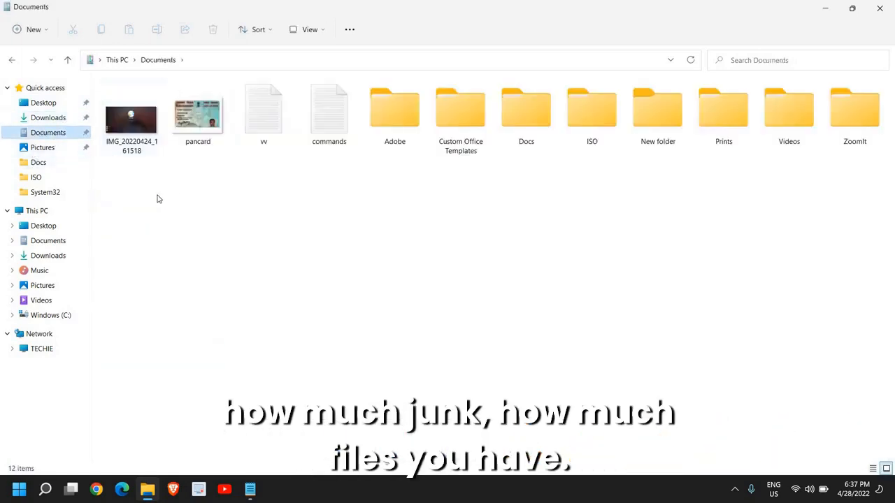
{"action": "left_click", "coordinate": [44, 148]}
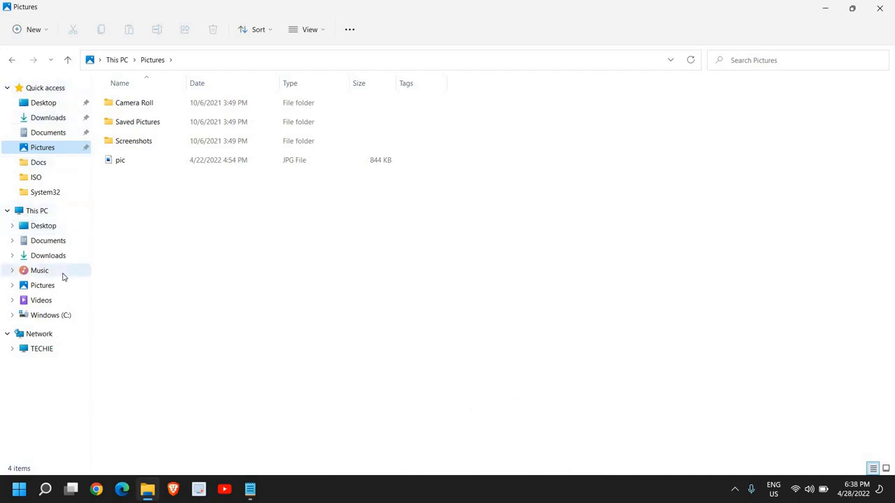
{"action": "left_click", "coordinate": [36, 209]}
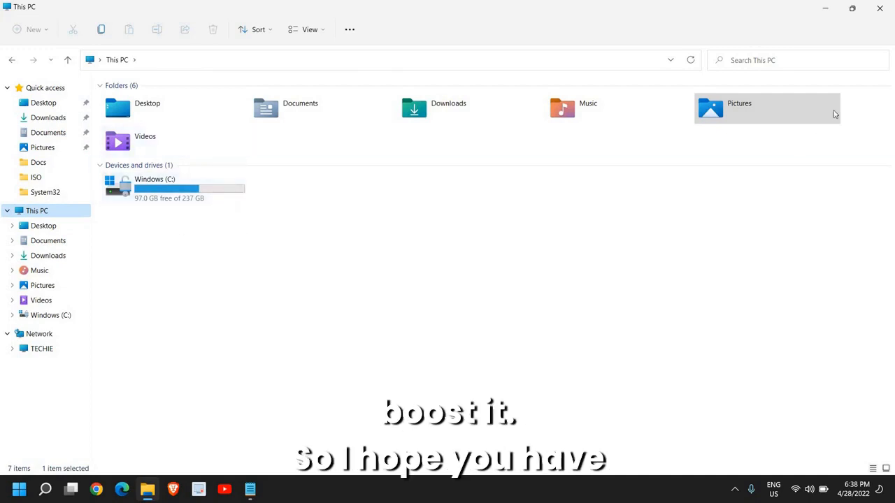
{"action": "left_click", "coordinate": [880, 8]}
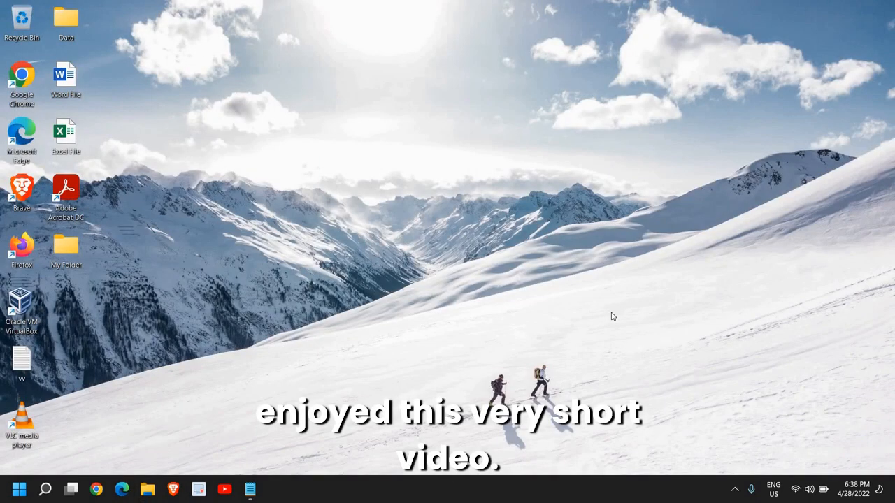